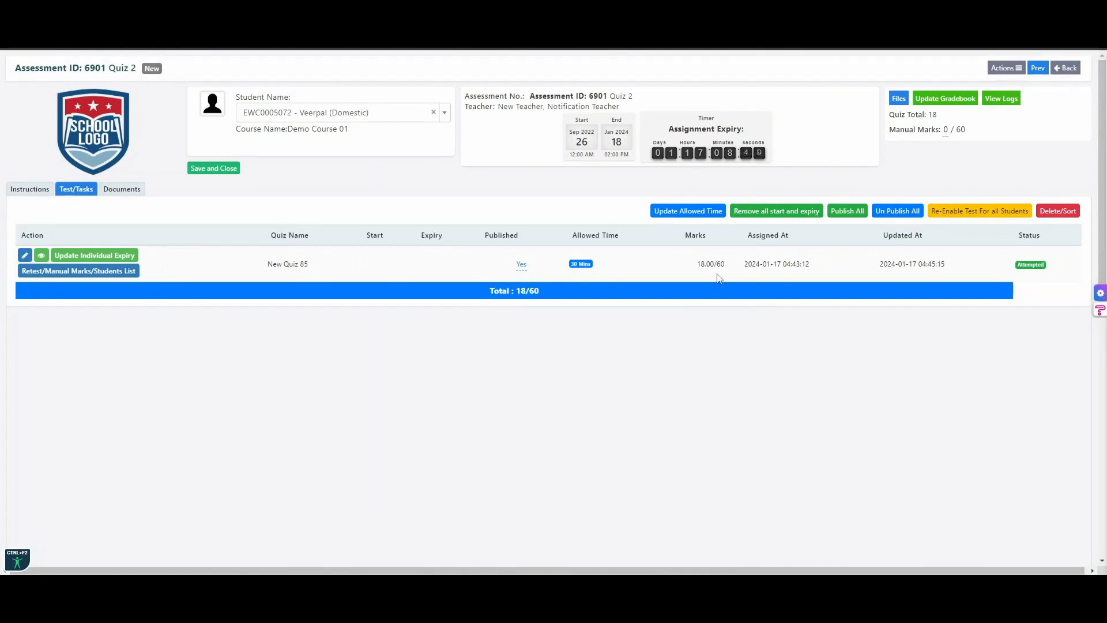
Review the student's marks for New Quiz 85 and the Quiz 2 assessment's student list and test layout.
{"action": "left_click_drag", "start_coordinate": [697, 266], "coordinate": [719, 264]}
{"action": "key", "text": "ctrl+shift+Tab"}
{"action": "scroll", "coordinate": [454, 314], "scroll_direction": "up", "scroll_amount": 2}
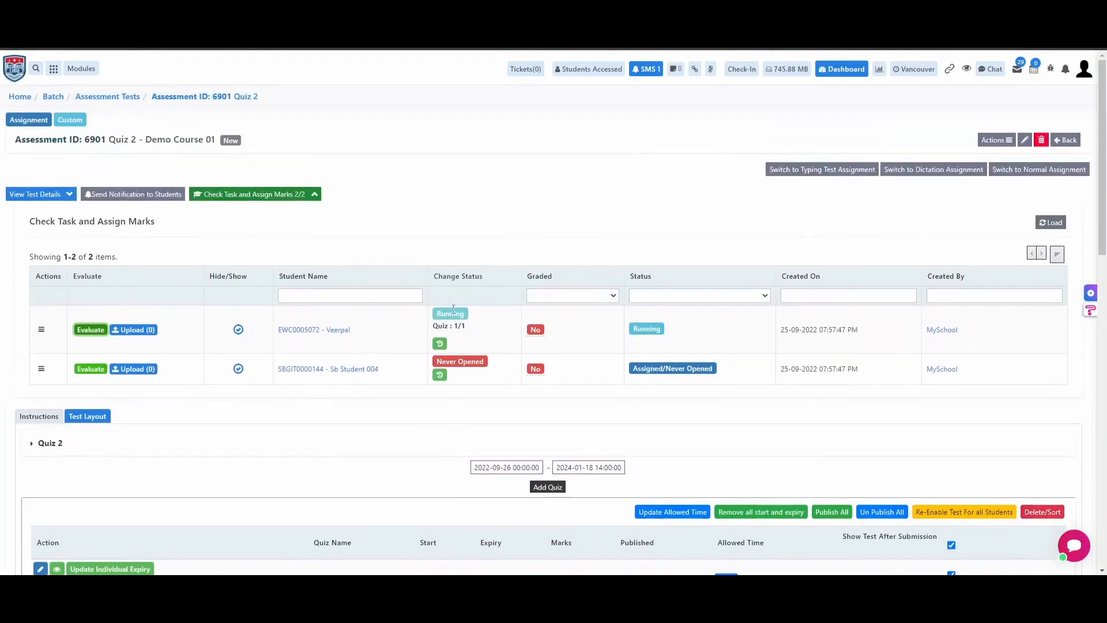
{"action": "scroll", "coordinate": [454, 309], "scroll_direction": "down", "scroll_amount": 5}
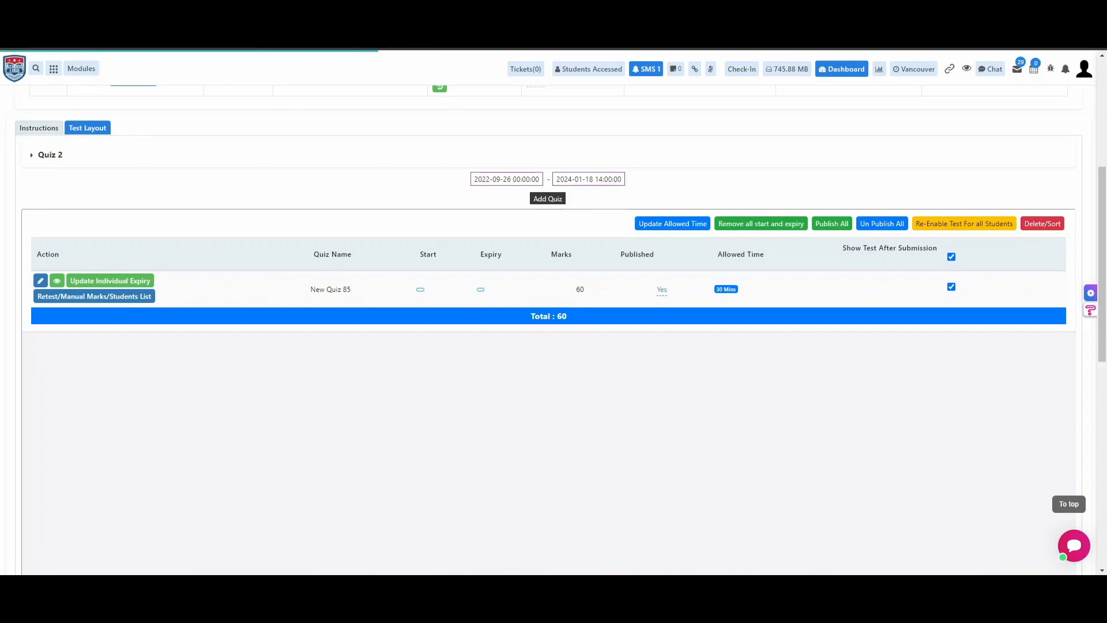
{"action": "left_click", "coordinate": [360, 38]}
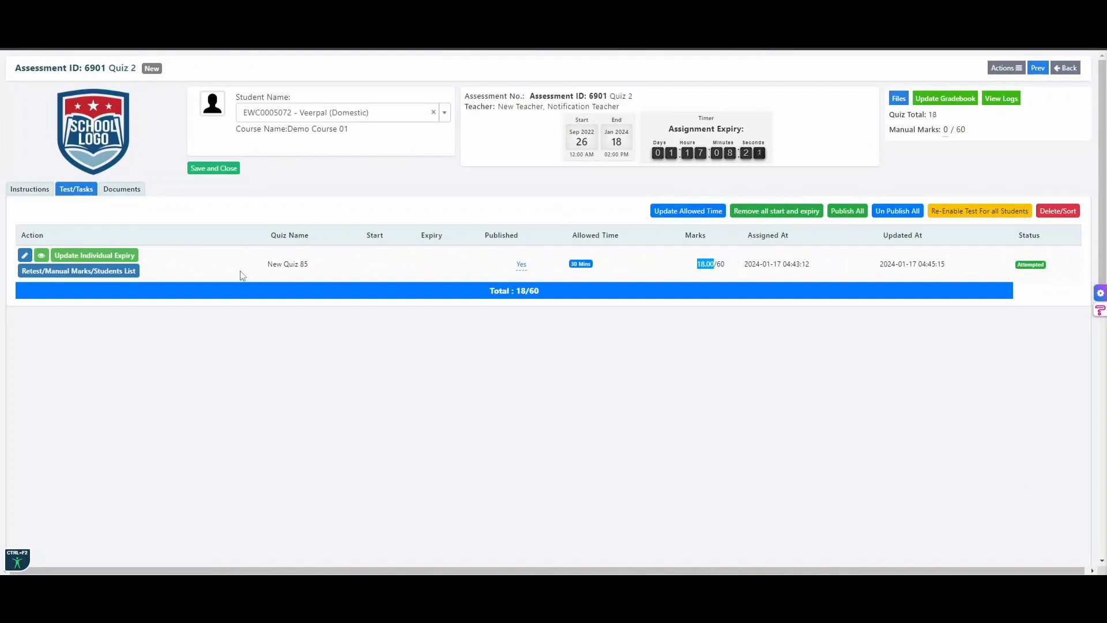
Open the retest list of New Quiz 85 and bring up the Add Re-test form for the student.
{"action": "left_click", "coordinate": [115, 272]}
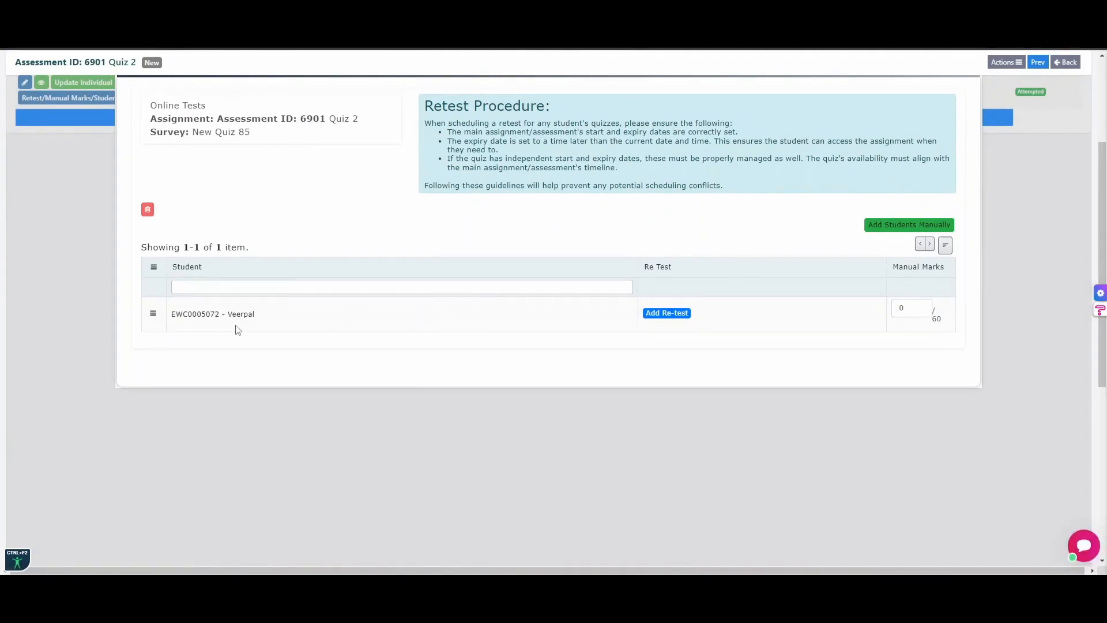
{"action": "scroll", "coordinate": [912, 366], "scroll_direction": "up", "scroll_amount": 1}
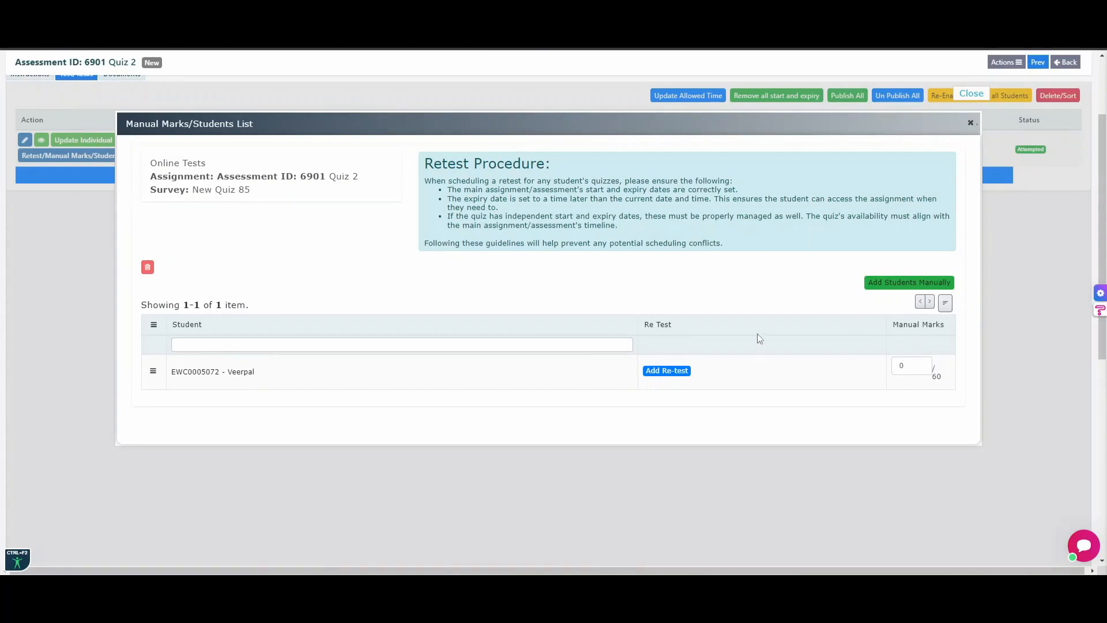
{"action": "left_click", "coordinate": [665, 375]}
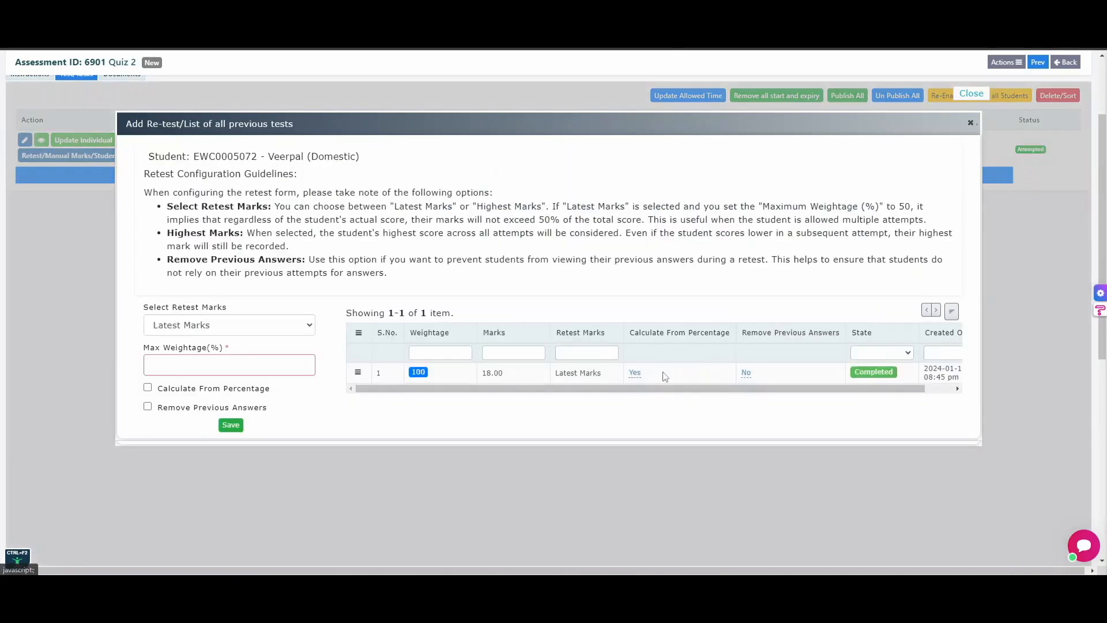
{"action": "scroll", "coordinate": [518, 279], "scroll_direction": "down", "scroll_amount": 2}
{"action": "scroll", "coordinate": [517, 279], "scroll_direction": "up", "scroll_amount": 1}
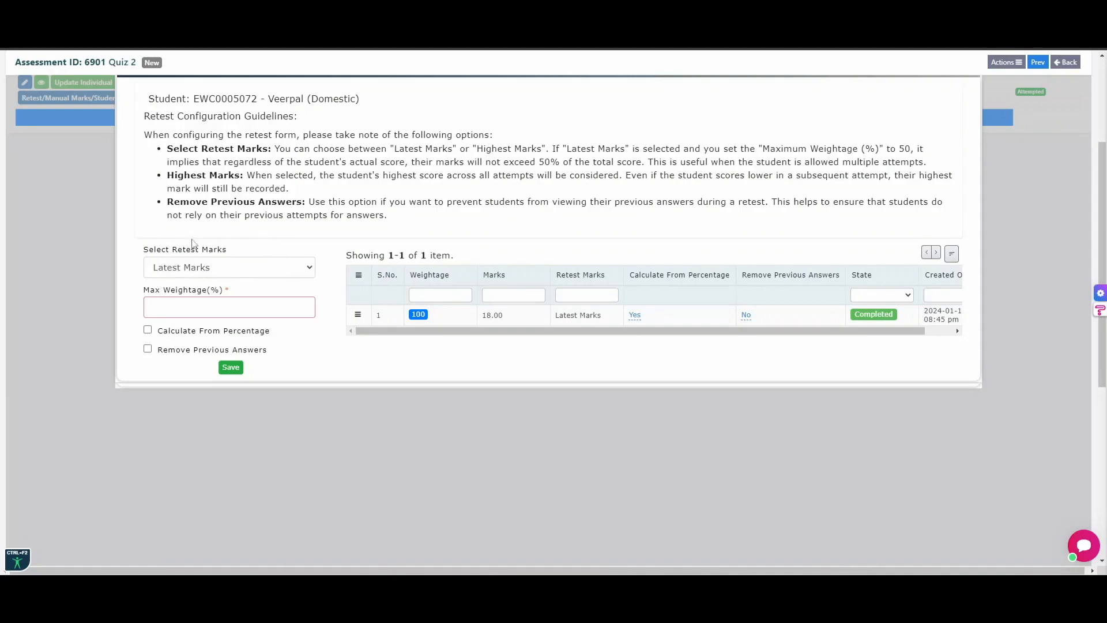
Add a retest using Latest Marks with a max weightage of 80%, calculated from percentage, and save it.
{"action": "left_click", "coordinate": [198, 266]}
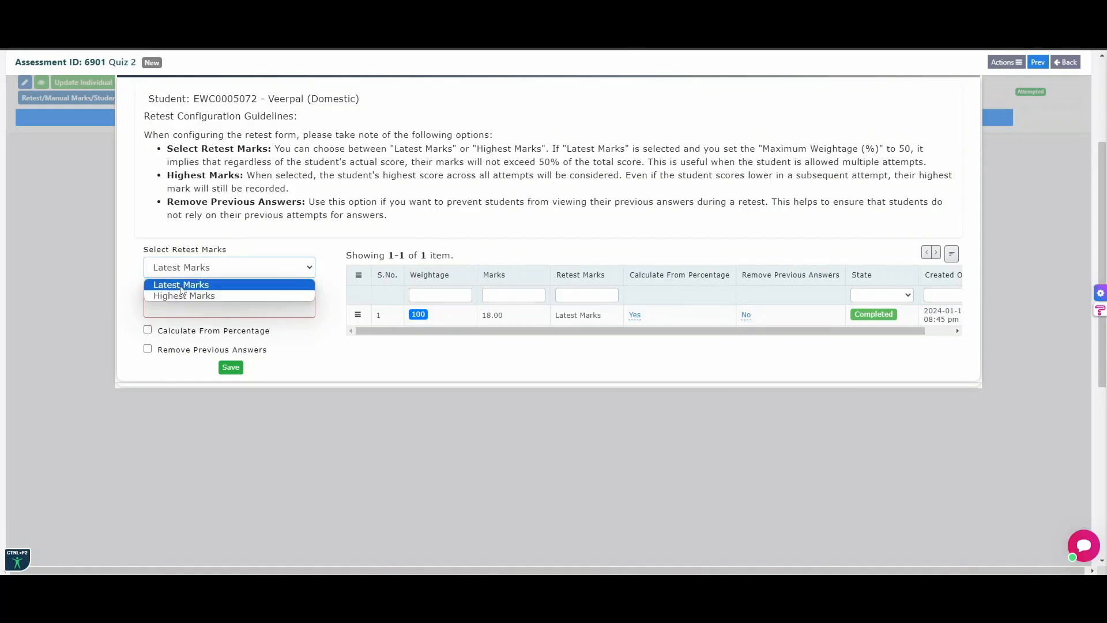
{"action": "left_click", "coordinate": [181, 285]}
{"action": "left_click", "coordinate": [154, 306]}
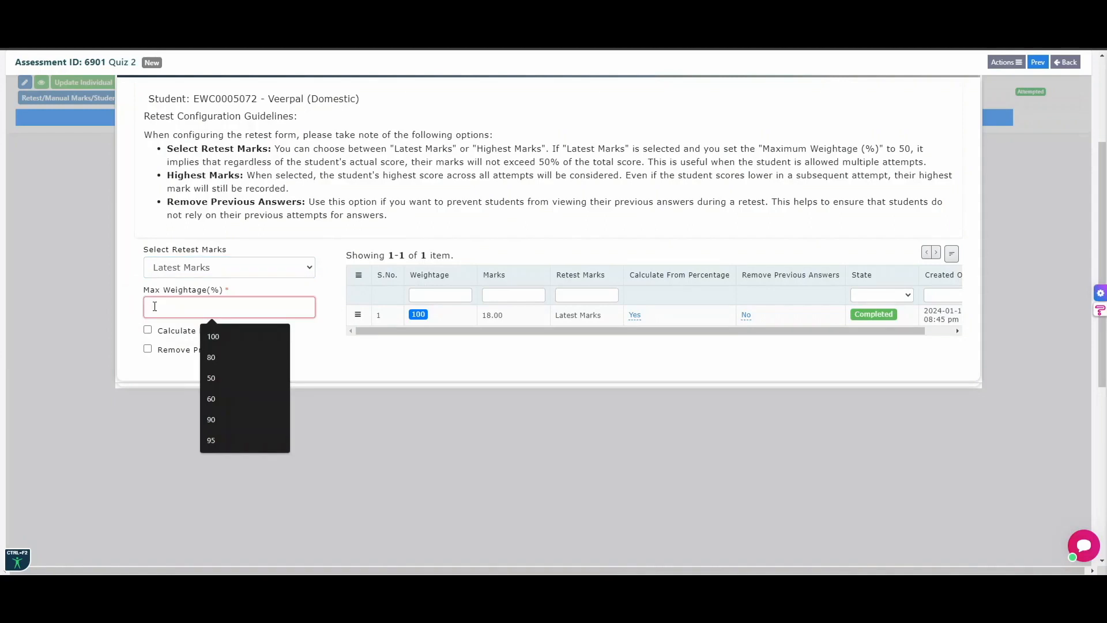
{"action": "type", "text": "80"}
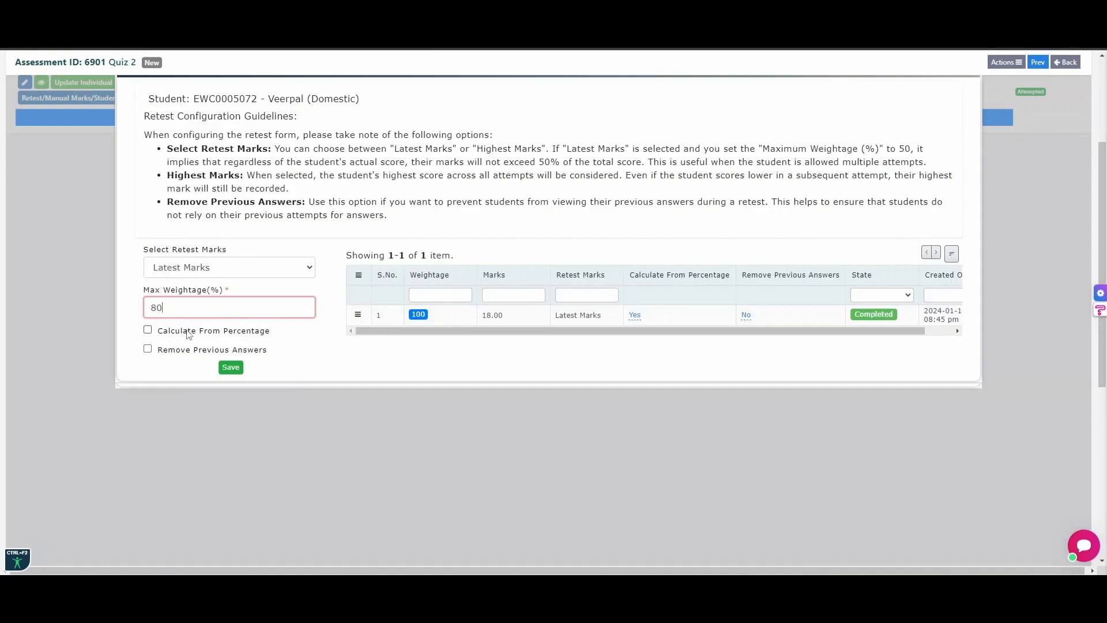
{"action": "left_click", "coordinate": [148, 331]}
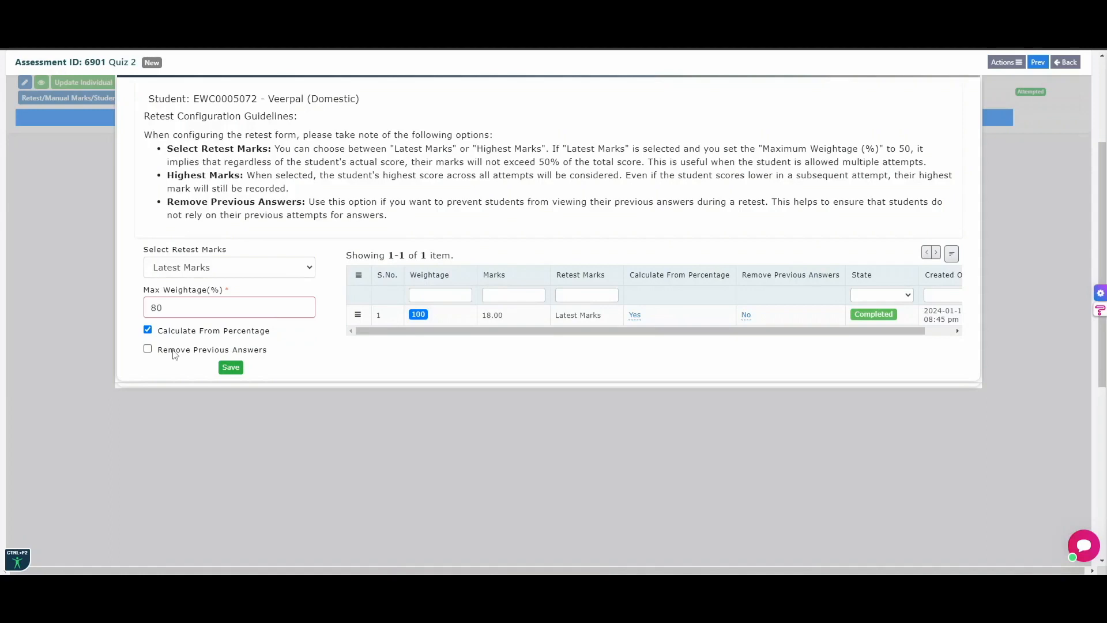
{"action": "left_click", "coordinate": [231, 368]}
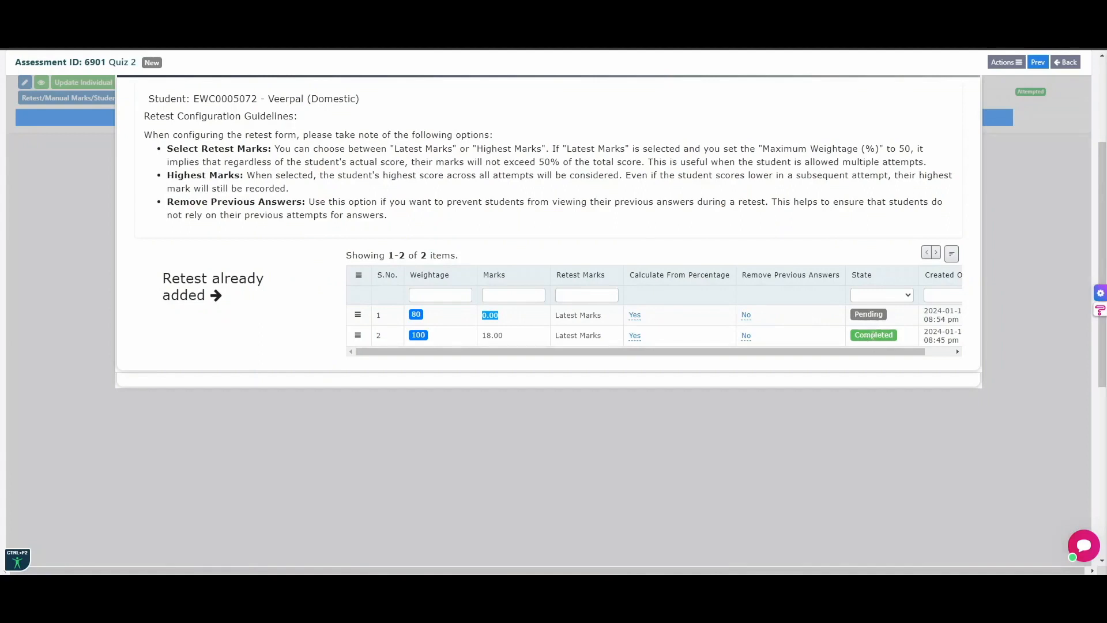
Check the marks recorded for the pending 80% retest and close the retest dialog.
{"action": "double_click", "coordinate": [487, 315]}
{"action": "left_click", "coordinate": [489, 317]}
{"action": "scroll", "coordinate": [848, 121], "scroll_direction": "up", "scroll_amount": 3}
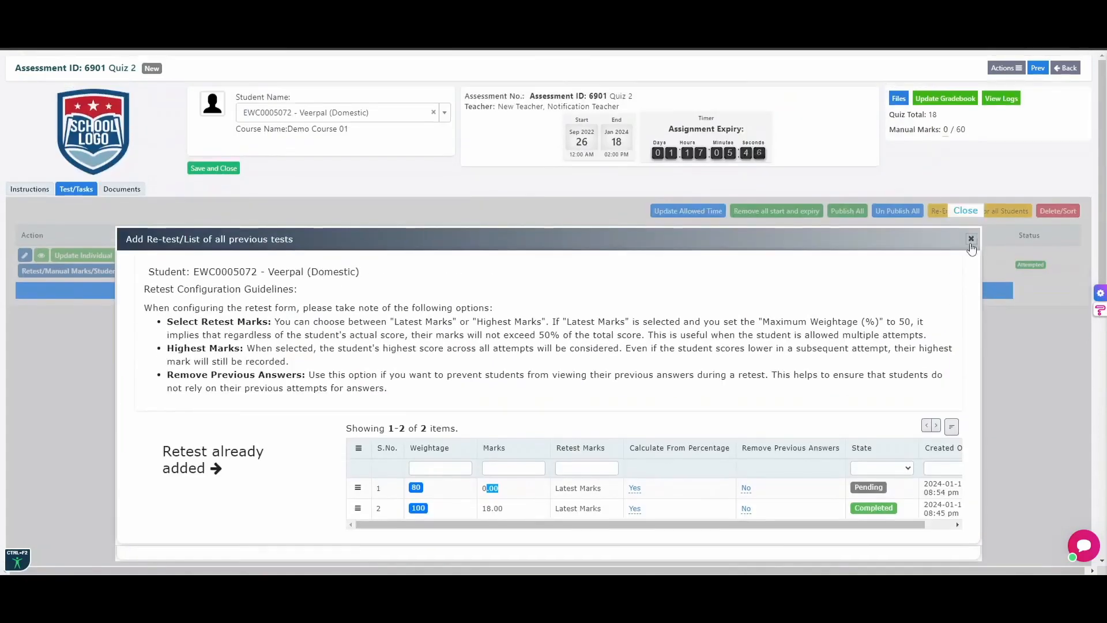
{"action": "left_click", "coordinate": [971, 240]}
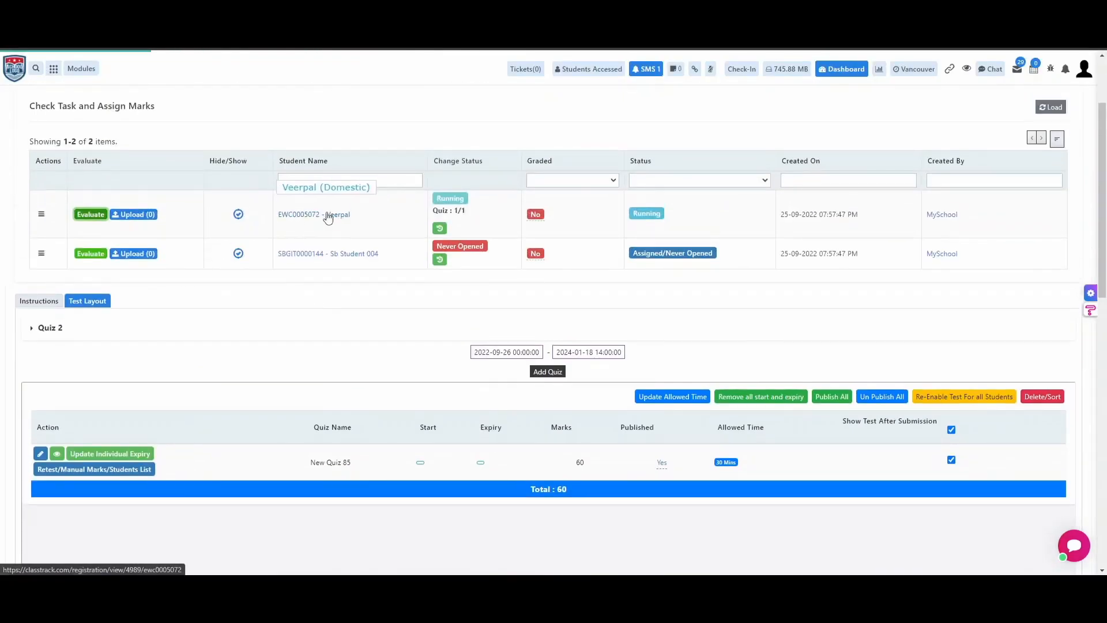
Switch to the student's account through their profile and start New Quiz 85 in the Quiz 2 assignment.
{"action": "left_click", "coordinate": [324, 217]}
{"action": "left_click", "coordinate": [891, 125]}
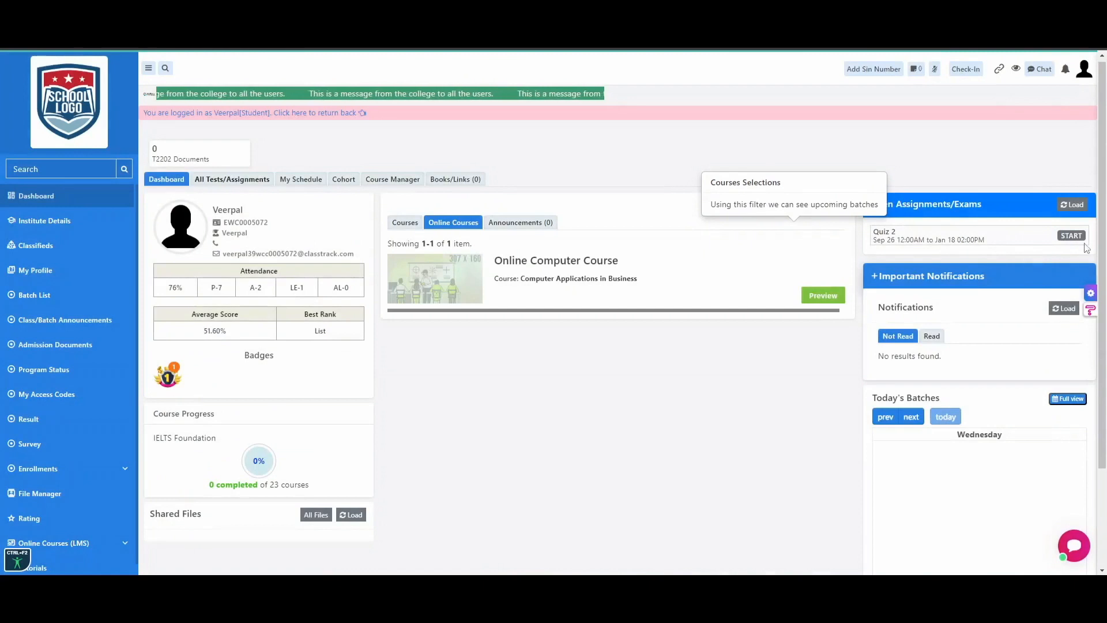
{"action": "left_click", "coordinate": [1071, 236]}
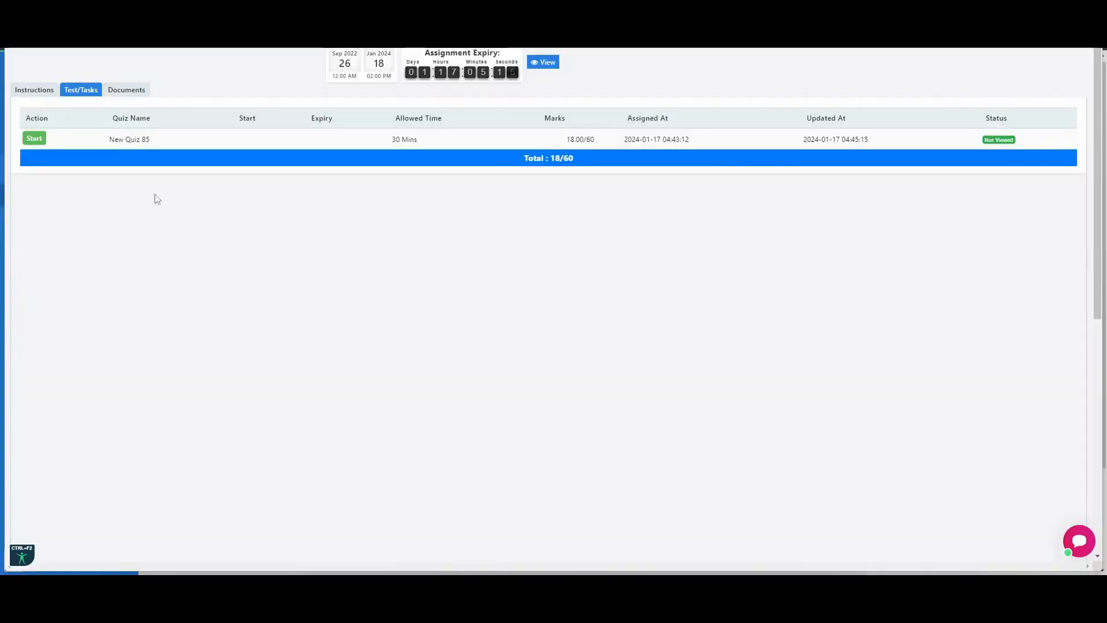
{"action": "left_click", "coordinate": [34, 138]}
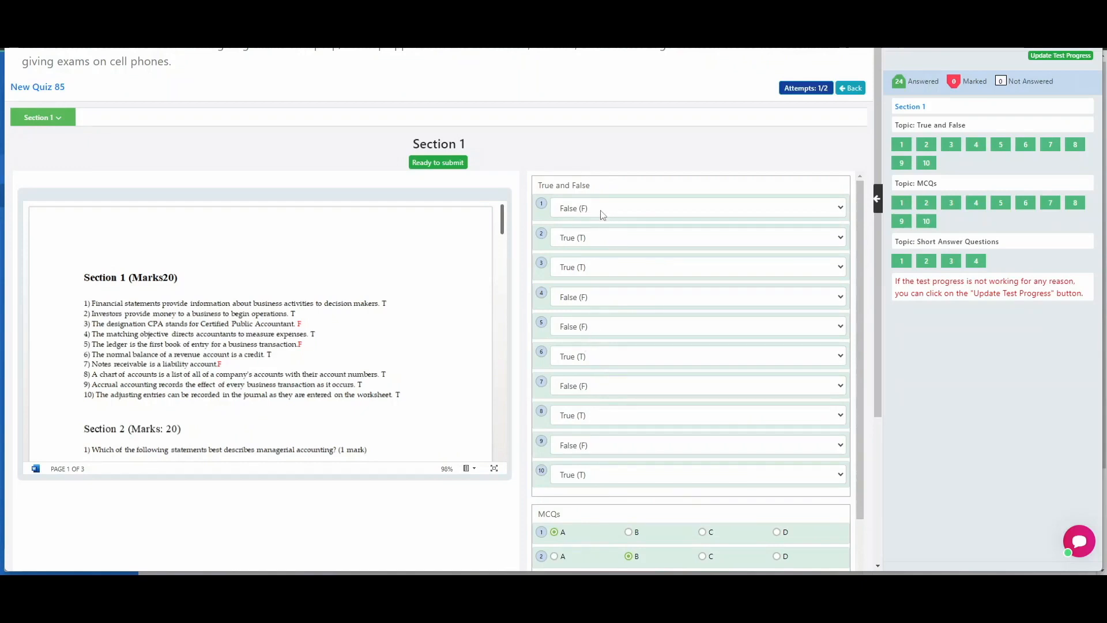
Look through the prefilled answers, and change true/false question 3 to False and back to True.
{"action": "scroll", "coordinate": [613, 404], "scroll_direction": "down", "scroll_amount": 10}
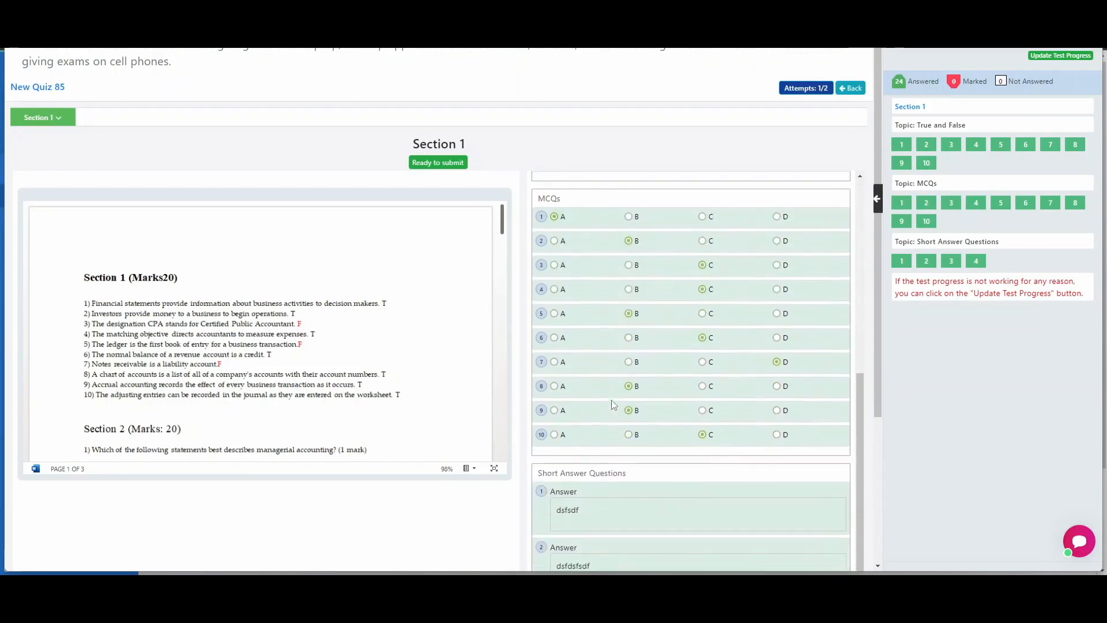
{"action": "scroll", "coordinate": [613, 404], "scroll_direction": "up", "scroll_amount": 10}
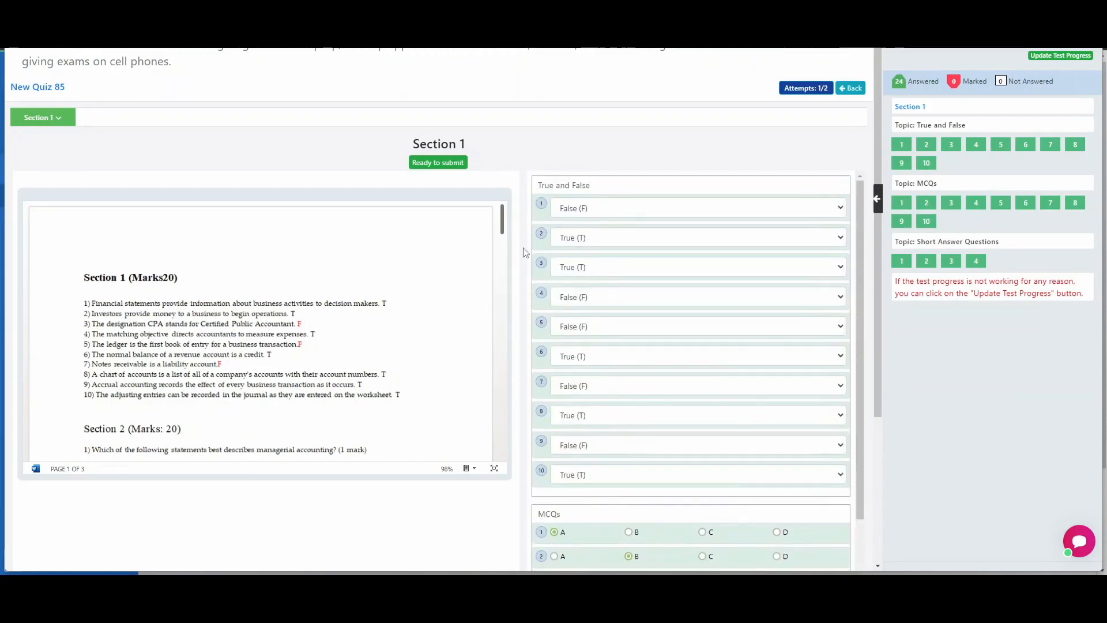
{"action": "left_click", "coordinate": [570, 269]}
{"action": "left_click", "coordinate": [584, 307]}
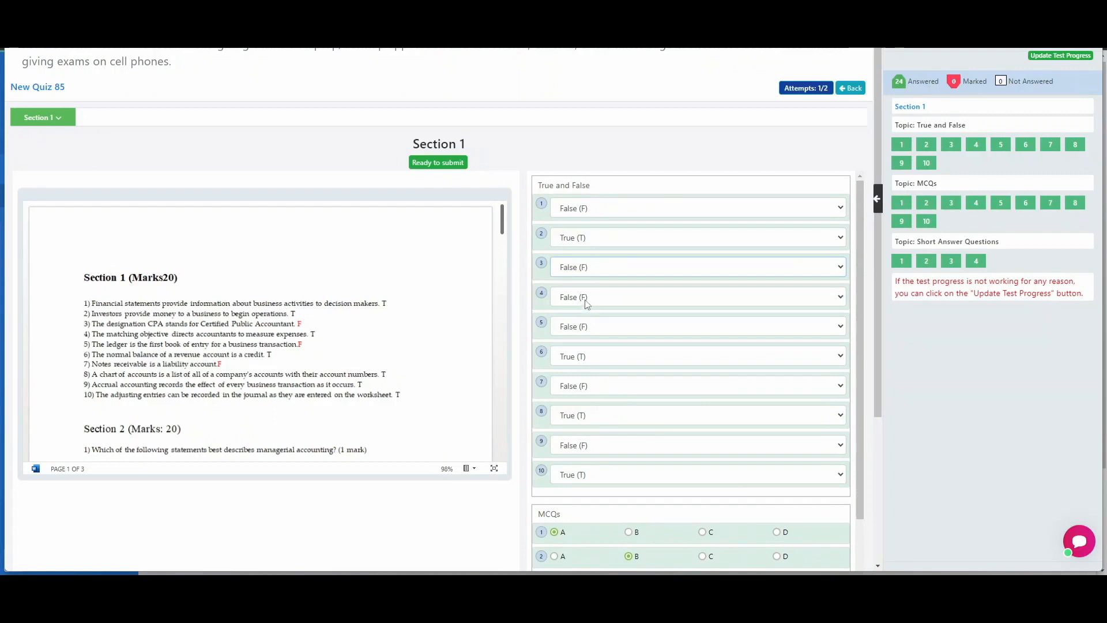
{"action": "left_click", "coordinate": [578, 269]}
{"action": "left_click", "coordinate": [583, 295]}
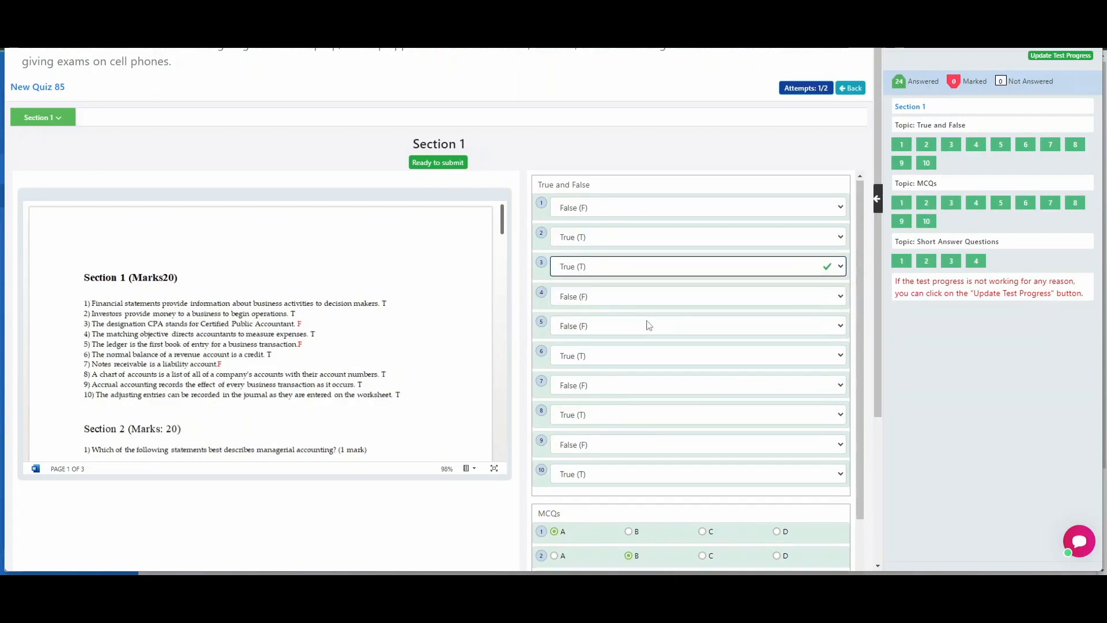
Change the multiple-choice answers to A for question 4, C for question 7 and D for question 2.
{"action": "scroll", "coordinate": [647, 323], "scroll_direction": "down", "scroll_amount": 4}
{"action": "scroll", "coordinate": [647, 324], "scroll_direction": "down", "scroll_amount": 1}
{"action": "left_click", "coordinate": [555, 316]}
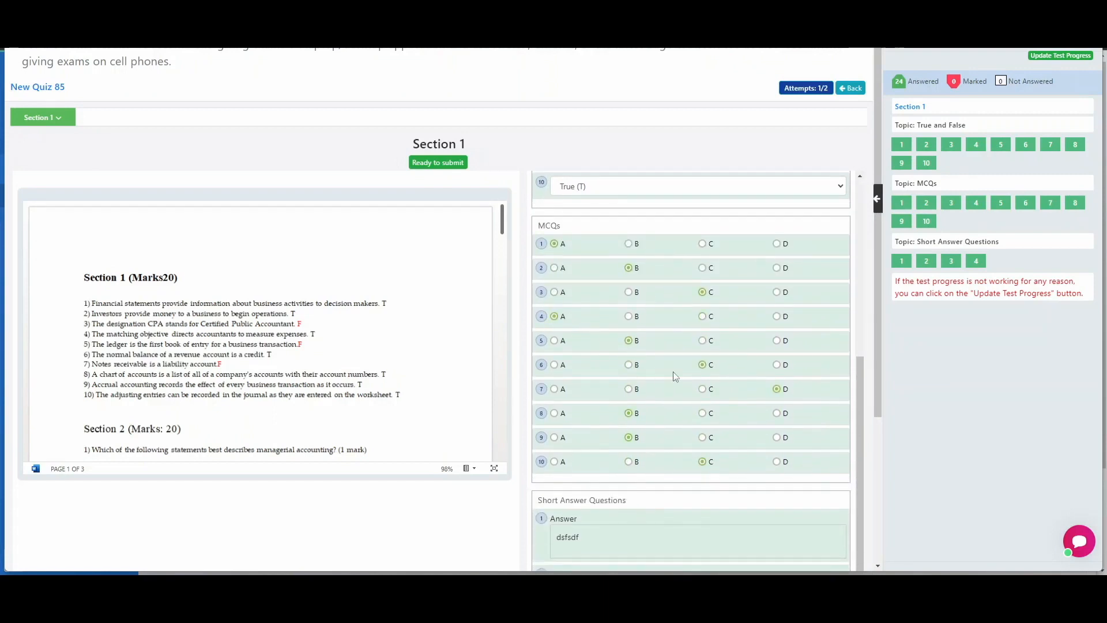
{"action": "left_click", "coordinate": [711, 390]}
{"action": "scroll", "coordinate": [712, 247], "scroll_direction": "up", "scroll_amount": 1}
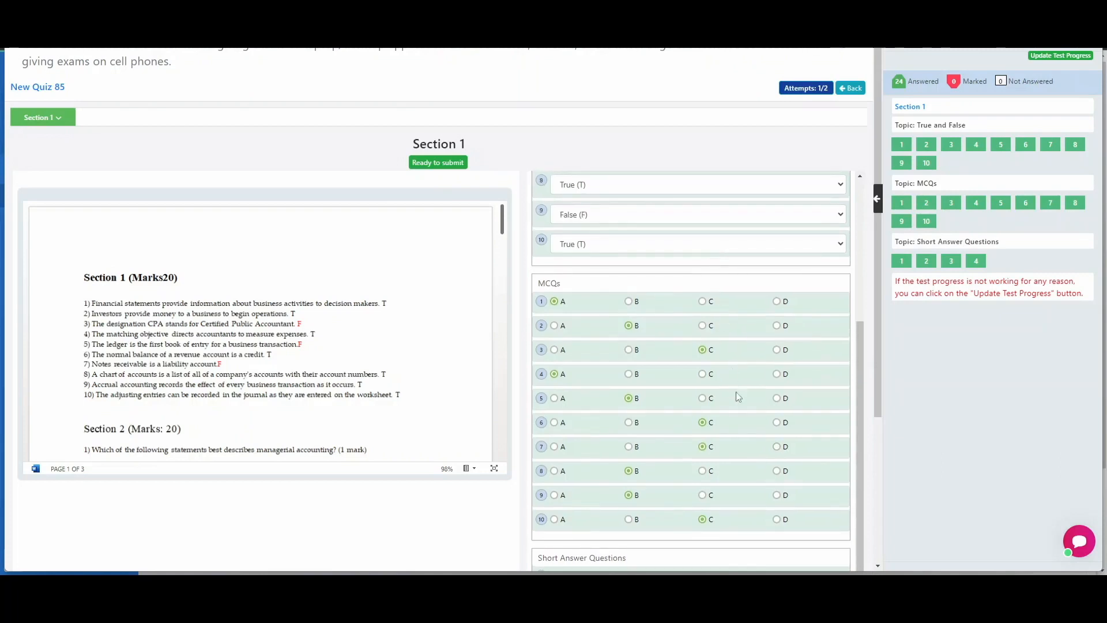
{"action": "left_click", "coordinate": [779, 327]}
{"action": "scroll", "coordinate": [735, 459], "scroll_direction": "down", "scroll_amount": 2}
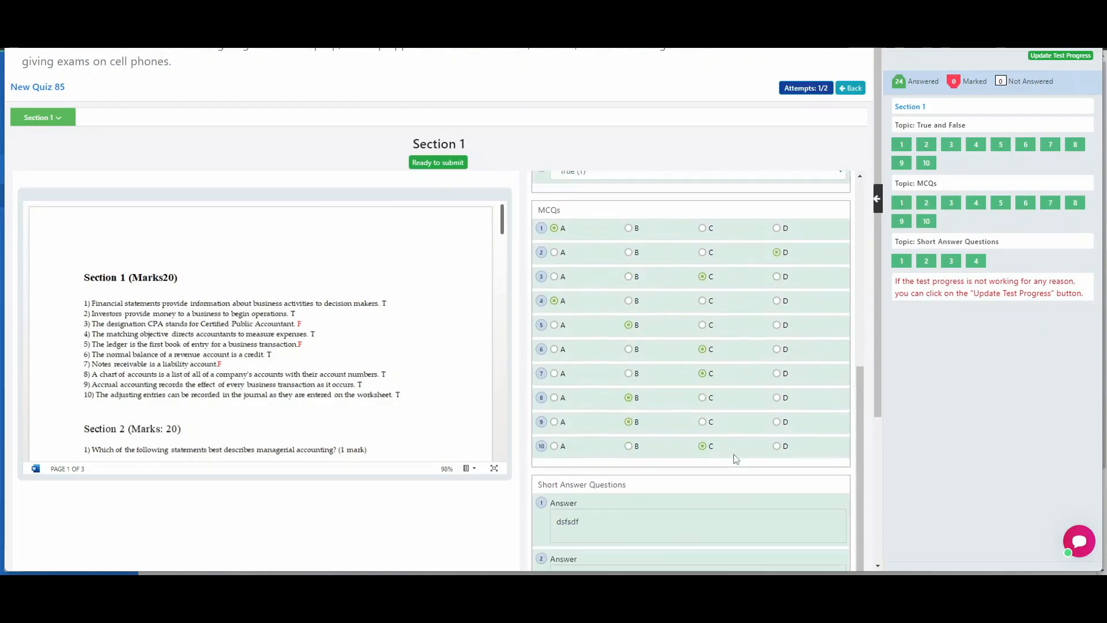
Set the answers of true/false questions 7, 5 and 4 to True.
{"action": "scroll", "coordinate": [631, 300], "scroll_direction": "up", "scroll_amount": 4}
{"action": "left_click", "coordinate": [584, 299]}
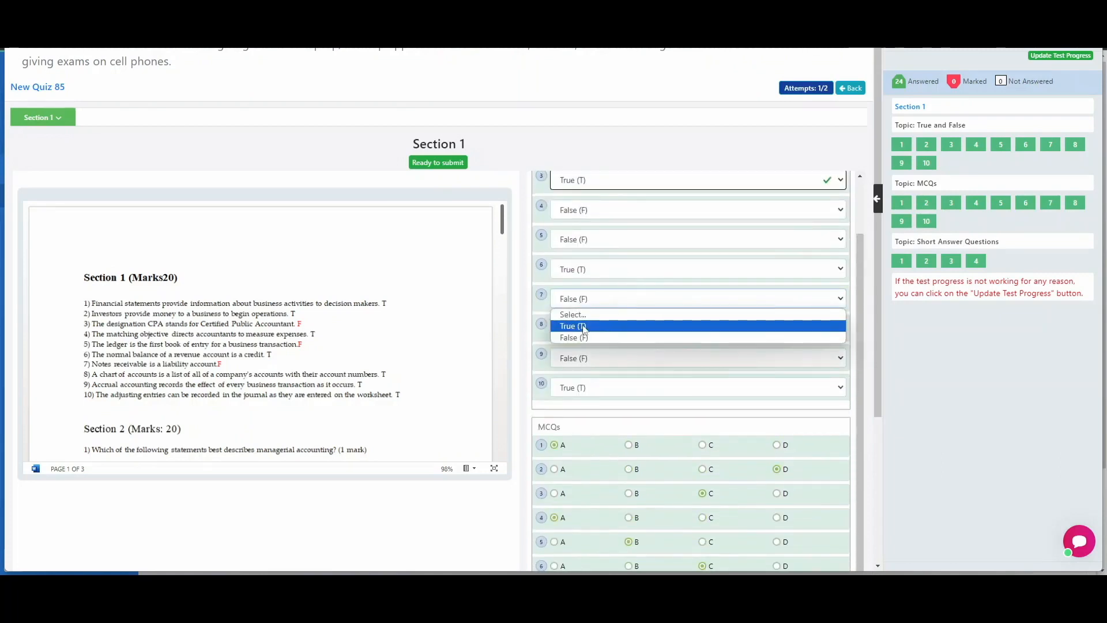
{"action": "left_click", "coordinate": [583, 326]}
{"action": "left_click", "coordinate": [591, 240]}
{"action": "left_click", "coordinate": [586, 264]}
{"action": "left_click", "coordinate": [584, 215]}
{"action": "left_click", "coordinate": [590, 237]}
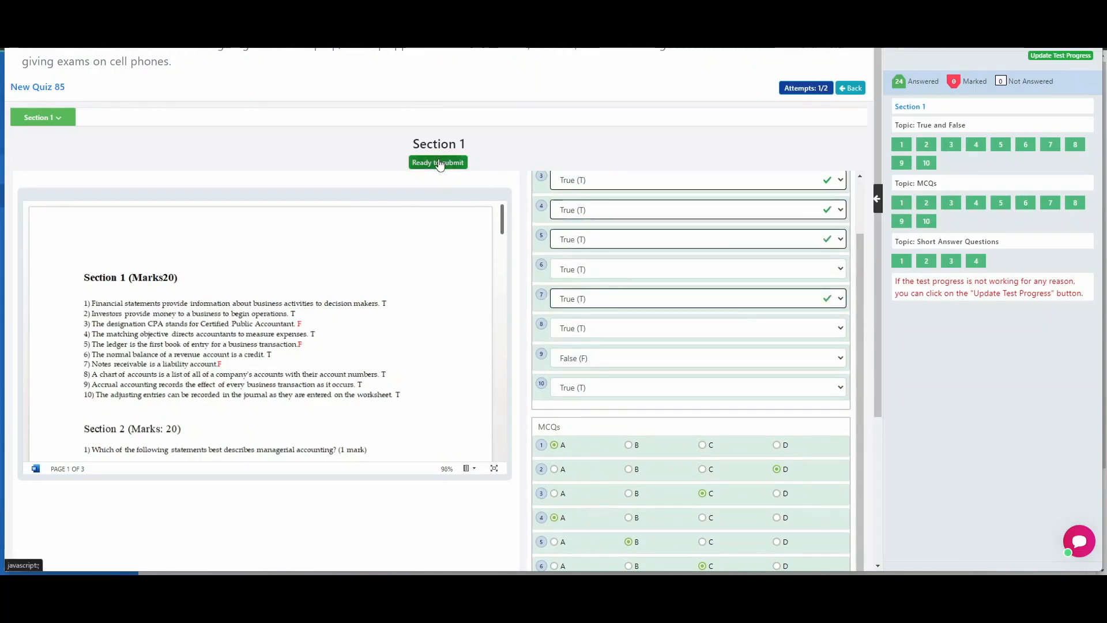
Mark Section 1 as ready to submit, confirm it and submit the quiz.
{"action": "left_click", "coordinate": [439, 163]}
{"action": "left_click", "coordinate": [552, 305]}
{"action": "left_click", "coordinate": [444, 163]}
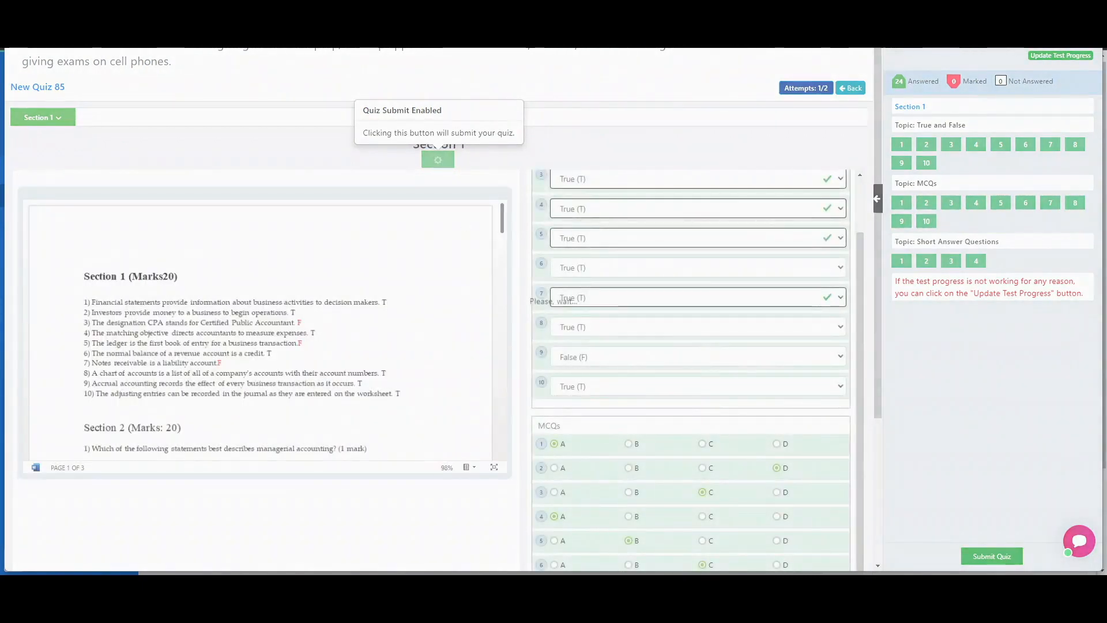
{"action": "mouse_move", "coordinate": [618, 586]}
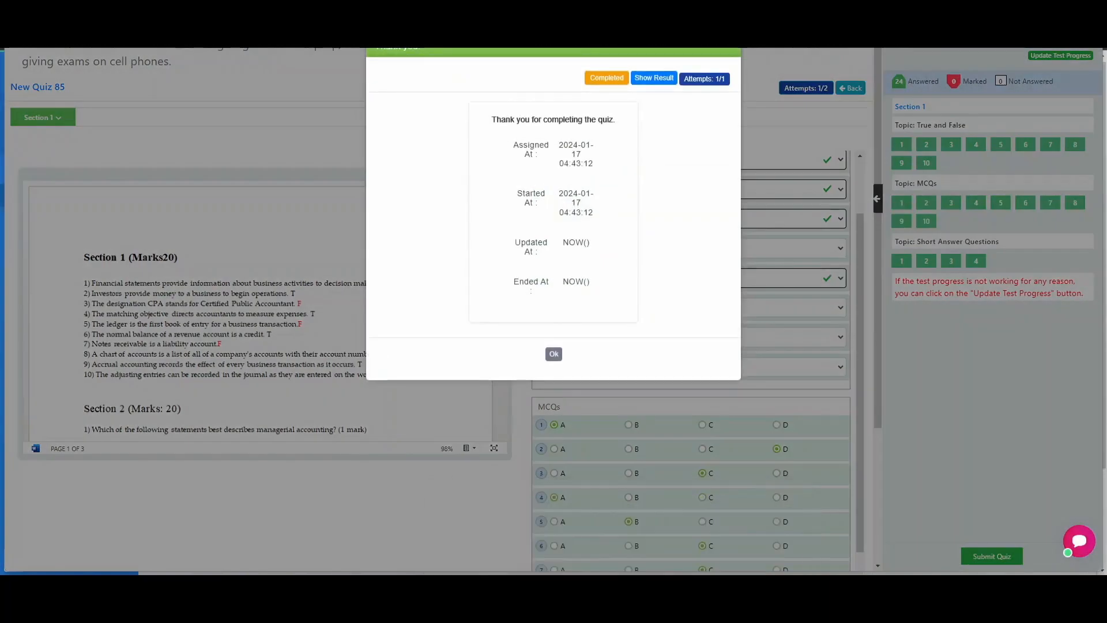
{"action": "left_click", "coordinate": [494, 534]}
Open the student's Quiz 2 evaluation as teacher and inspect the quiz total and the submitted New Quiz 85 attempt.
{"action": "left_click", "coordinate": [90, 215]}
{"action": "left_click_drag", "start_coordinate": [928, 115], "coordinate": [940, 119]}
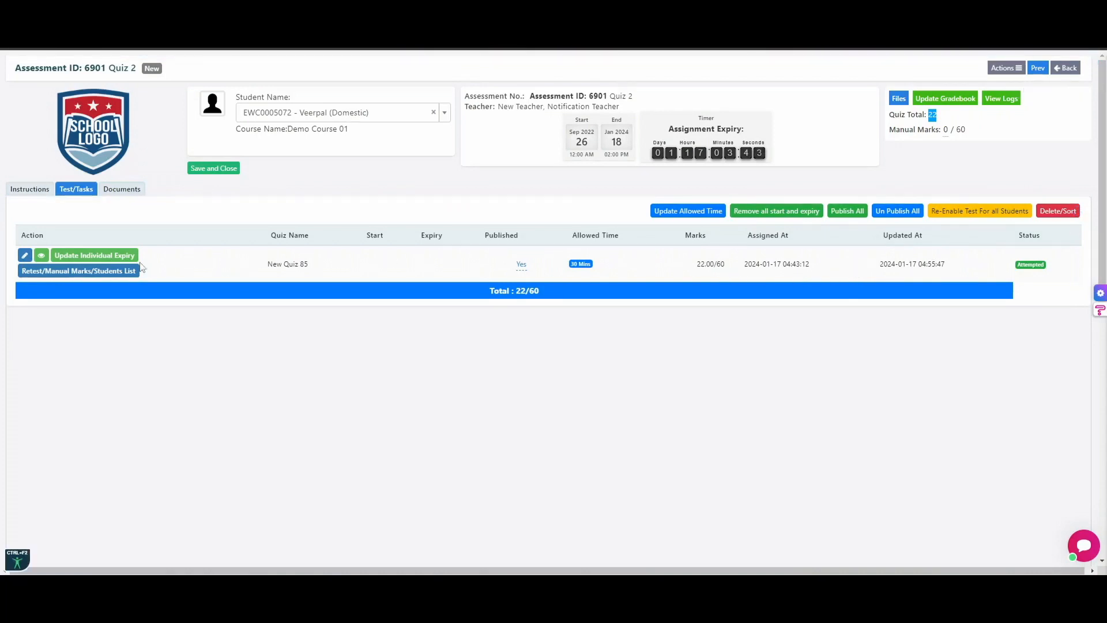
{"action": "left_click", "coordinate": [40, 255]}
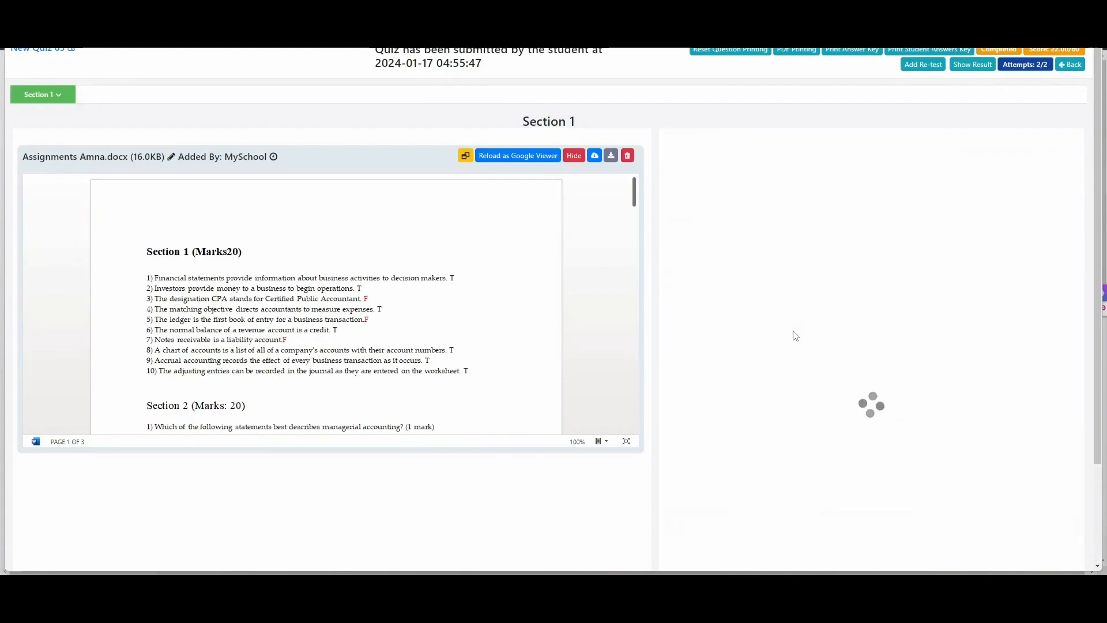
{"action": "left_click", "coordinate": [1022, 64]}
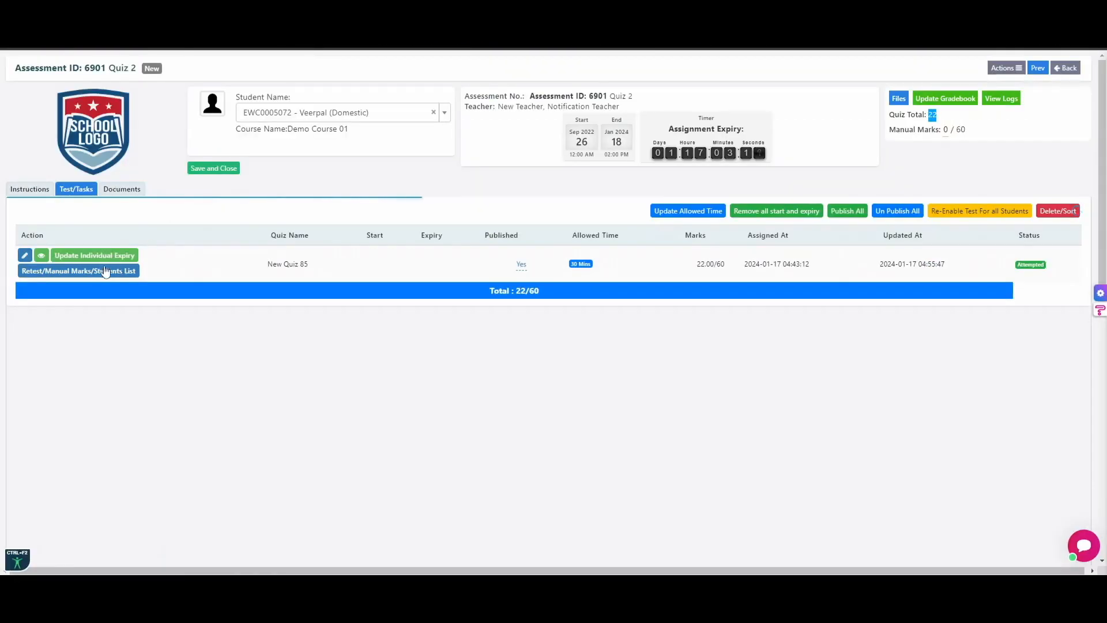
Open the student's list of previous tests for New Quiz 85 and check the marks of the 80% retest.
{"action": "left_click", "coordinate": [105, 271]}
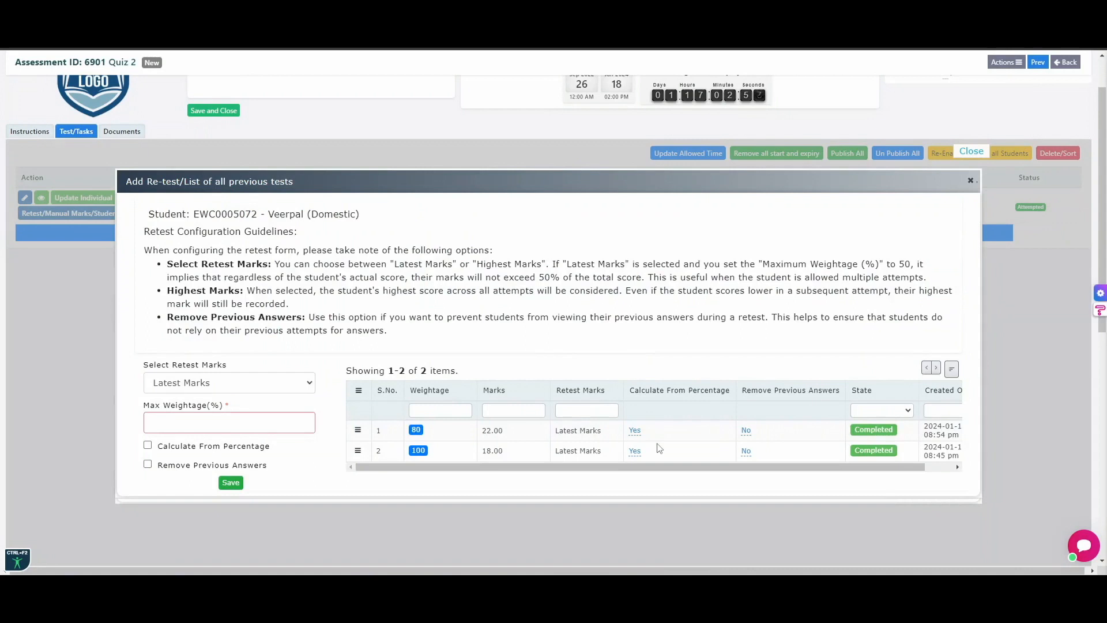
{"action": "scroll", "coordinate": [661, 440], "scroll_direction": "down", "scroll_amount": 1}
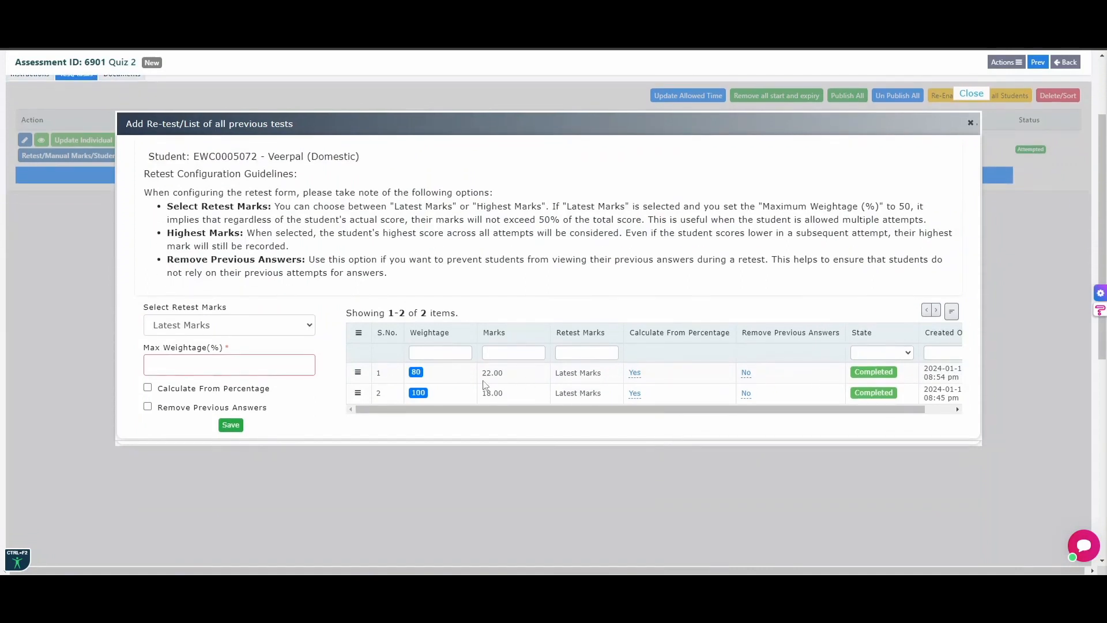
{"action": "left_click_drag", "start_coordinate": [483, 374], "coordinate": [506, 376]}
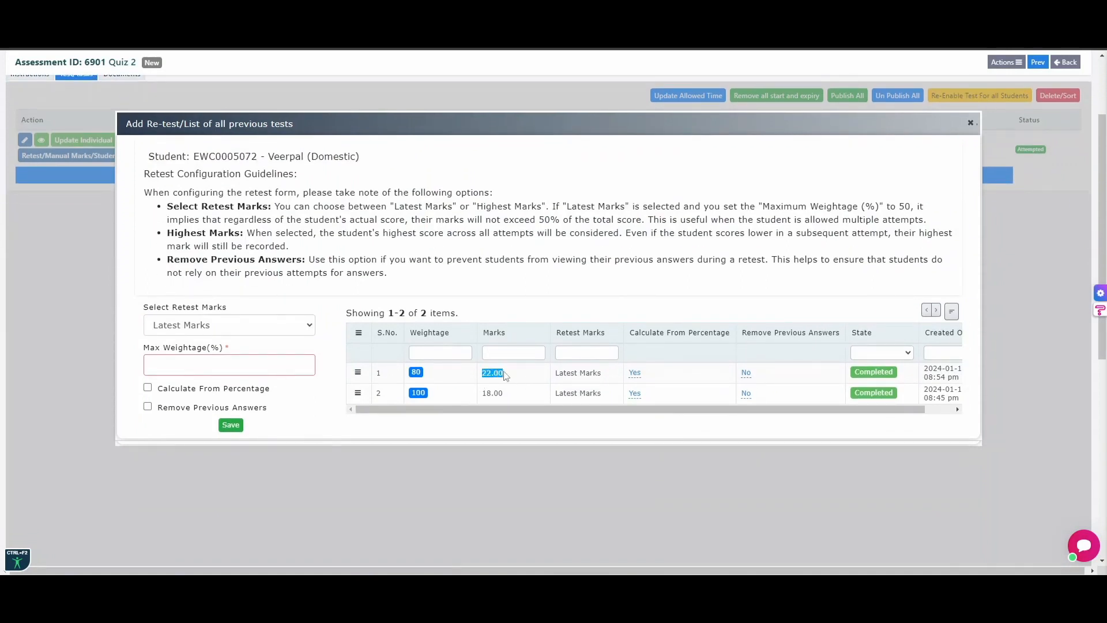